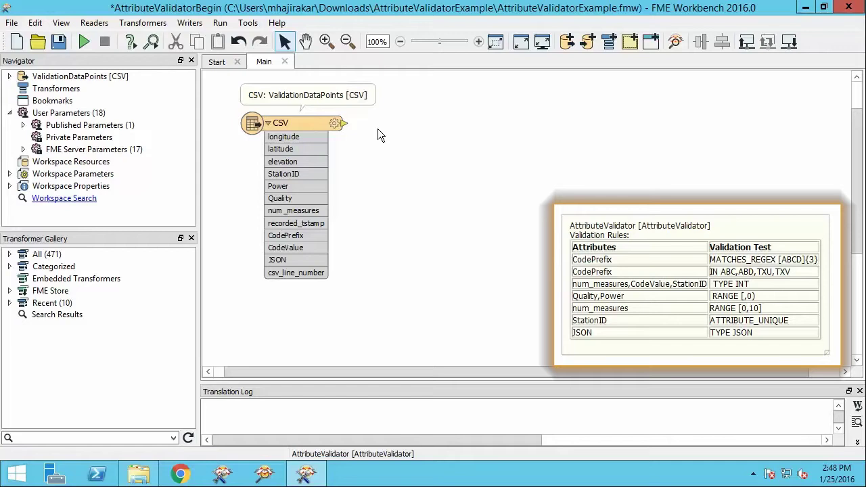
Add an AttributeValidator beside the CSV reader, wire the reader's output into it, and open its parameters.
type("attribute")
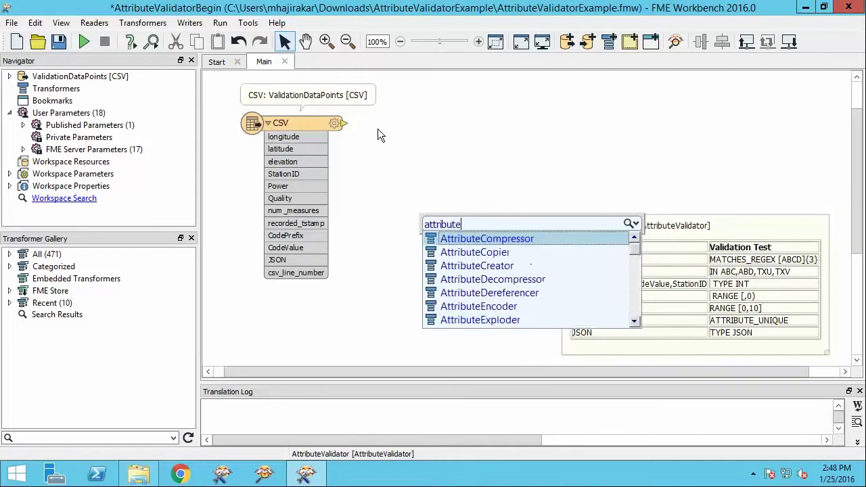
type("vali")
key("Return")
left_click_drag(530, 262, 493, 145)
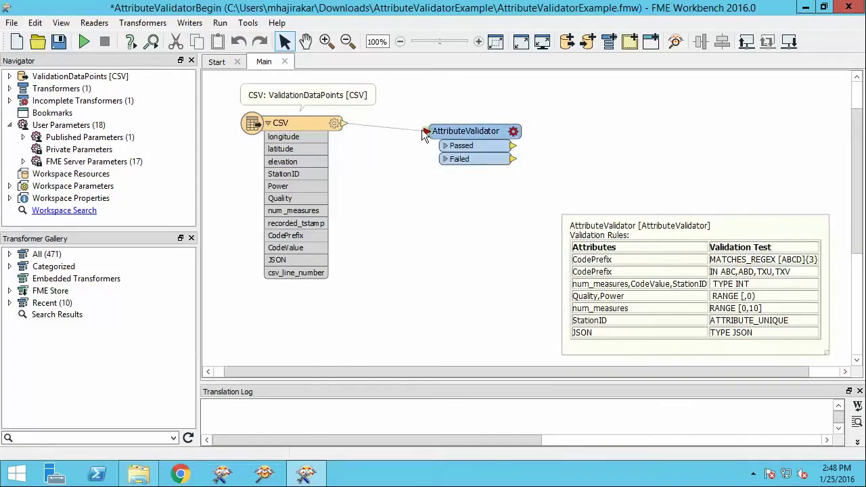
left_click_drag(344, 123, 429, 131)
left_click(513, 133)
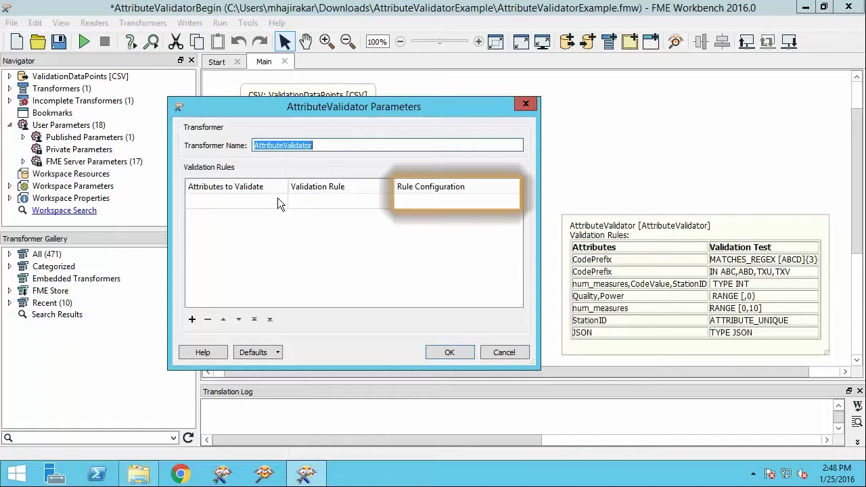
Start a rule validating CodePrefix with the Matches Regular Expression rule type.
left_click(277, 201)
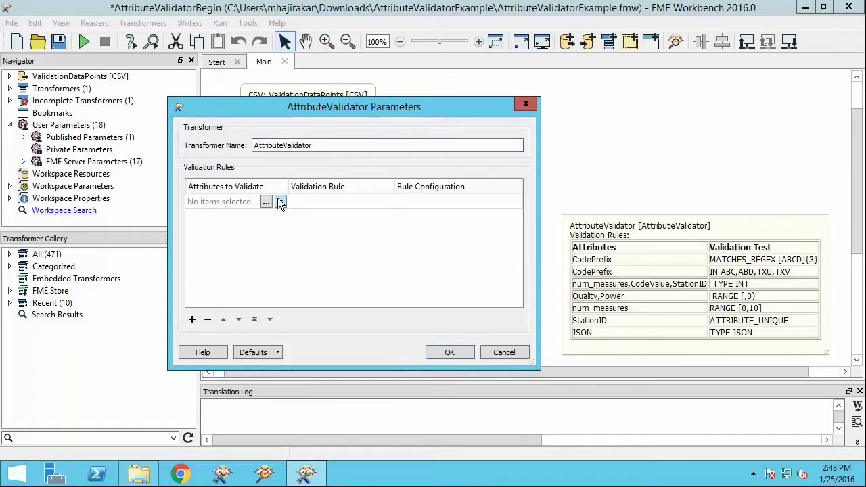
left_click(268, 203)
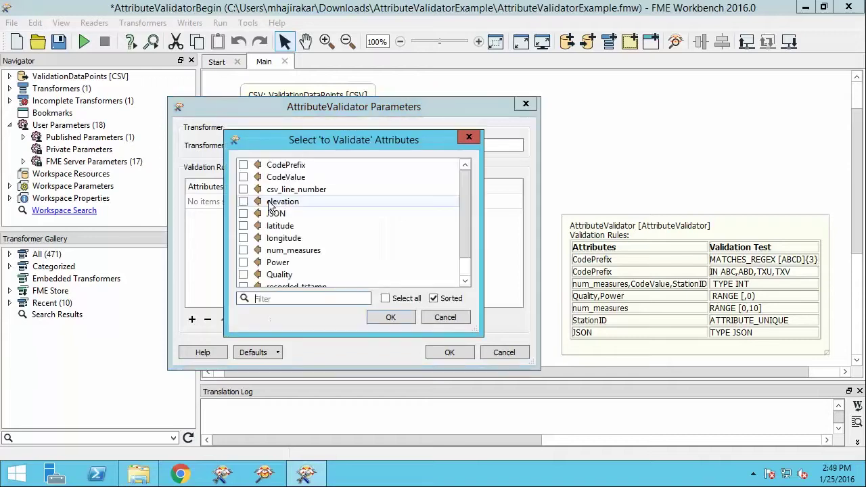
left_click(243, 164)
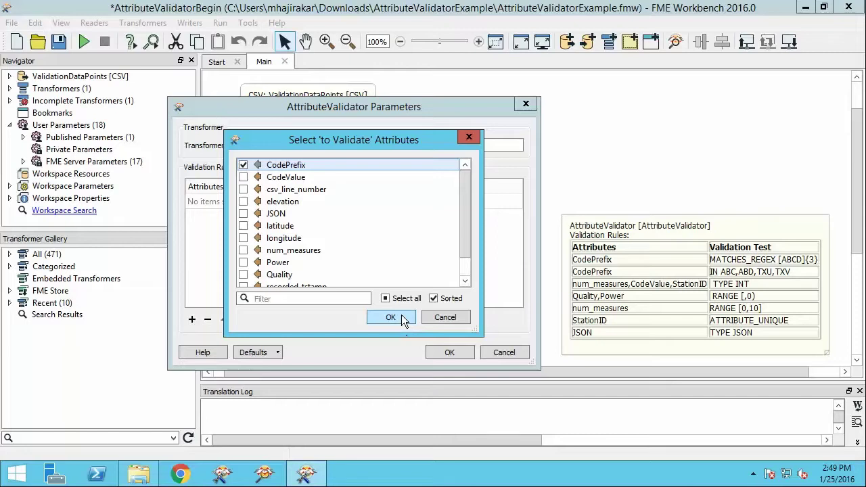
left_click(401, 318)
left_click(374, 201)
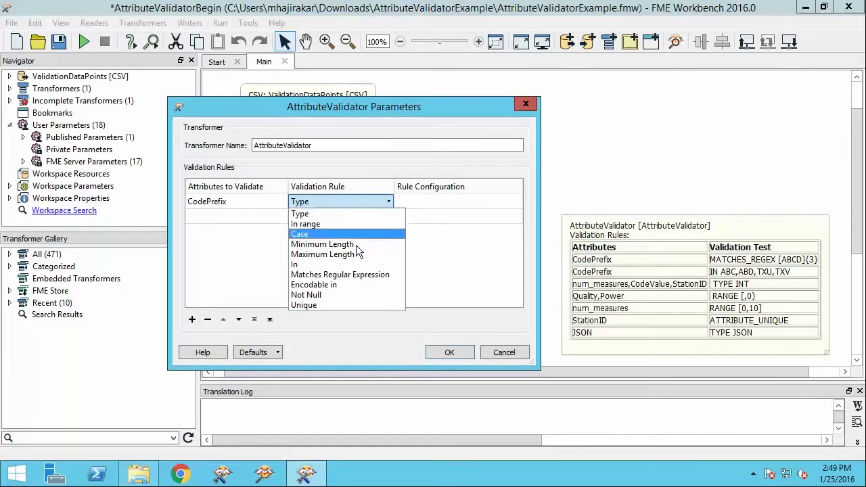
left_click(353, 274)
Enter the regex [ABCD]{3} and test it against ABCABD and ZYX.
left_click(466, 201)
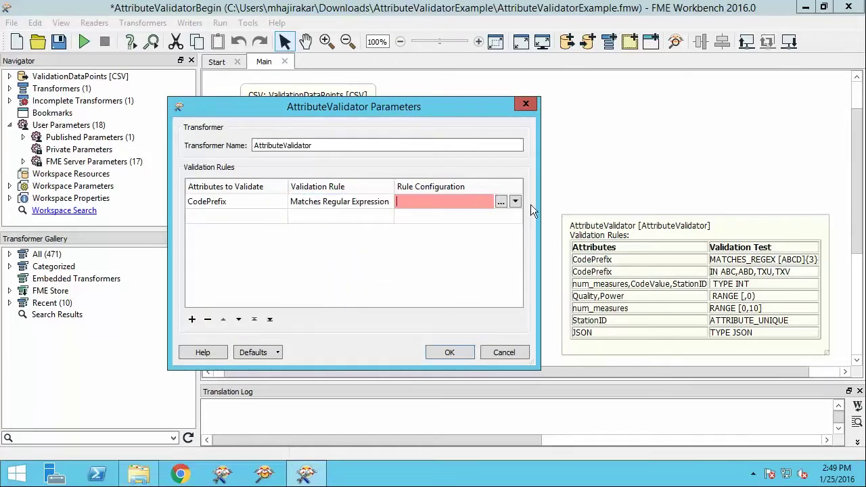
left_click(499, 201)
type("[A")
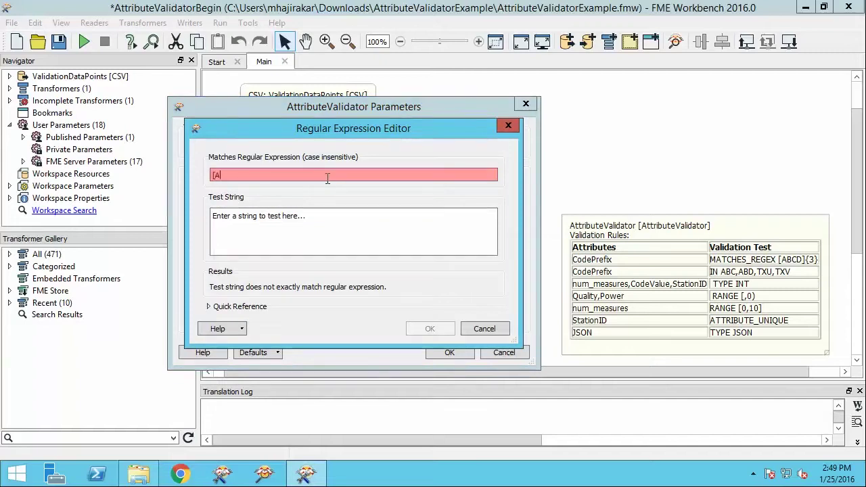
type("BCD]{")
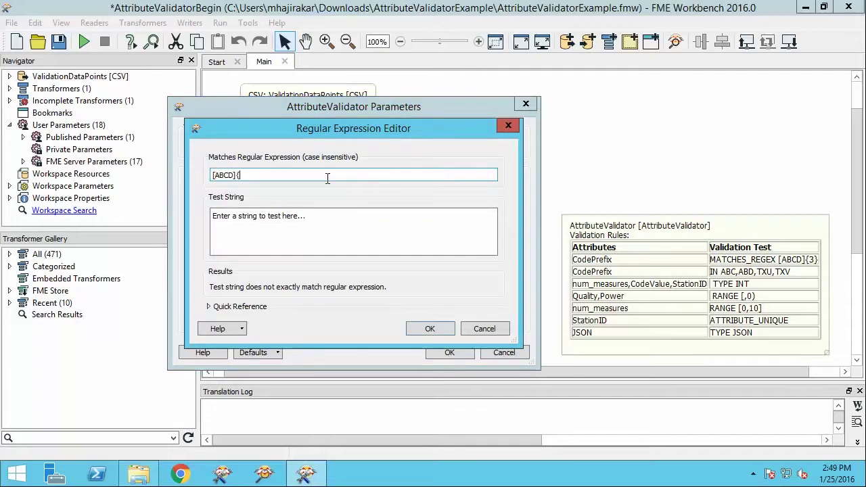
type("3}")
left_click(291, 217)
left_click_drag(306, 217, 194, 219)
type("ABC")
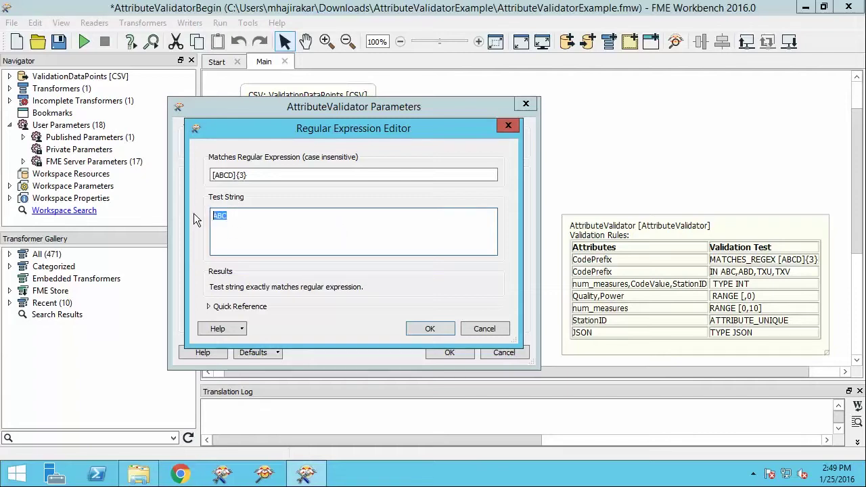
type("ABD")
key("BackSpace")
key("BackSpace")
key("BackSpace")
type("ZYX")
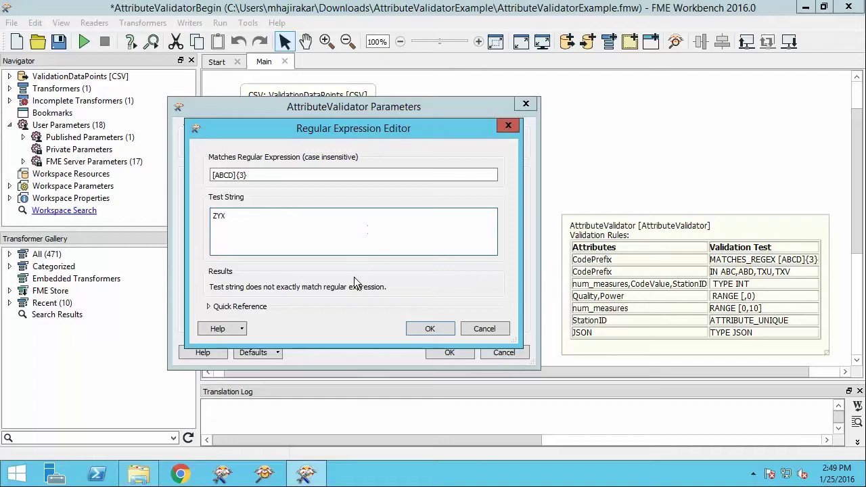
left_click(484, 328)
type("ABC")
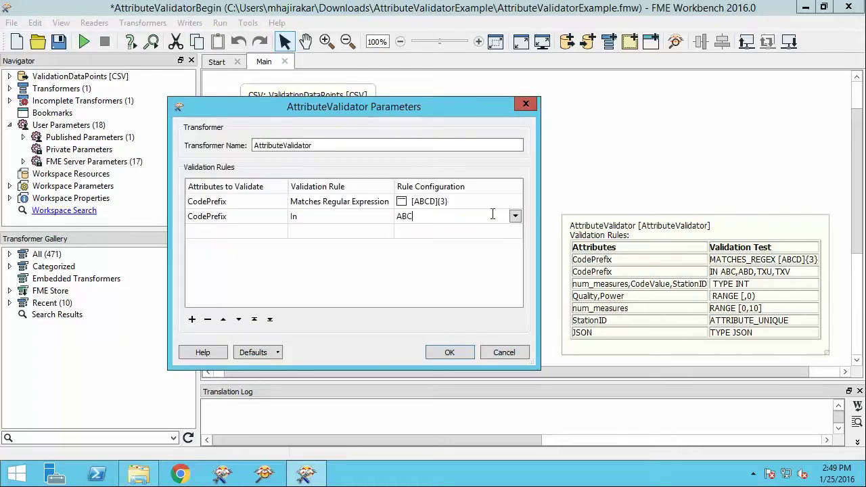
Complete the CodePrefix In list as ABC,ABC,TXU,TXV and add a CodeValue, num_measures, StationID rule.
type(",ABC,TXU,TXV")
left_click(277, 238)
left_click(243, 226)
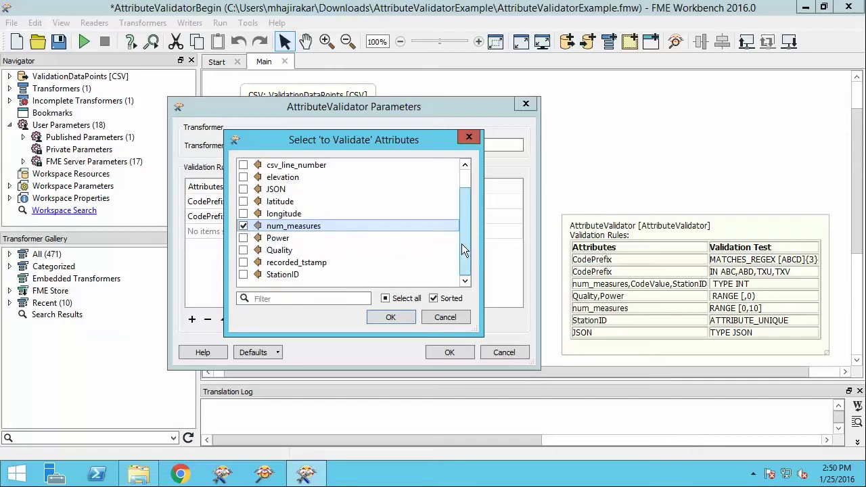
scroll(461, 243, "up", 1)
left_click(243, 177)
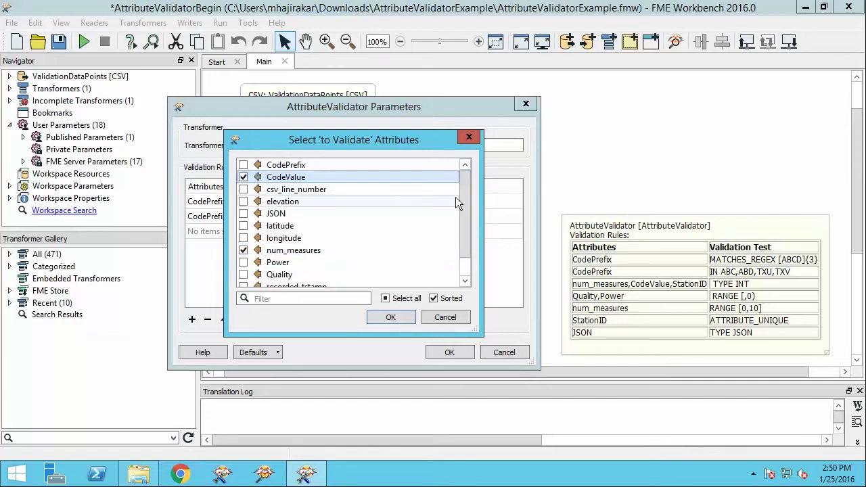
scroll(465, 226, "down", 1)
scroll(465, 225, "down", 1)
left_click(244, 275)
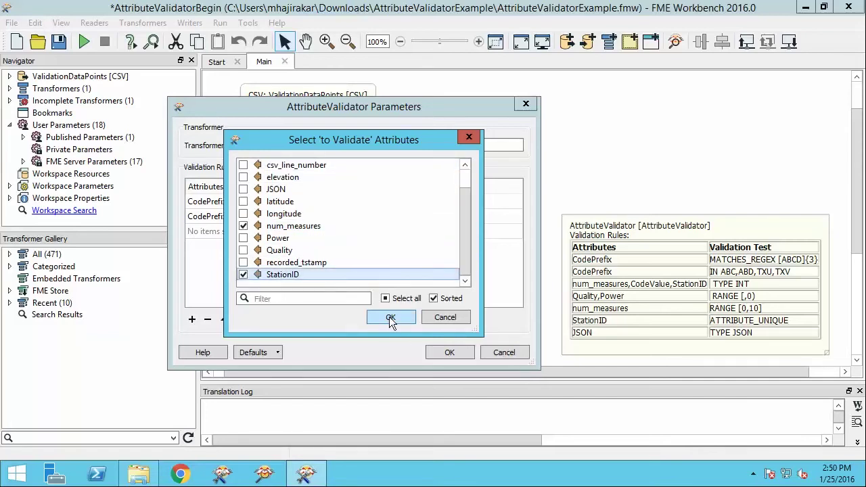
left_click(389, 316)
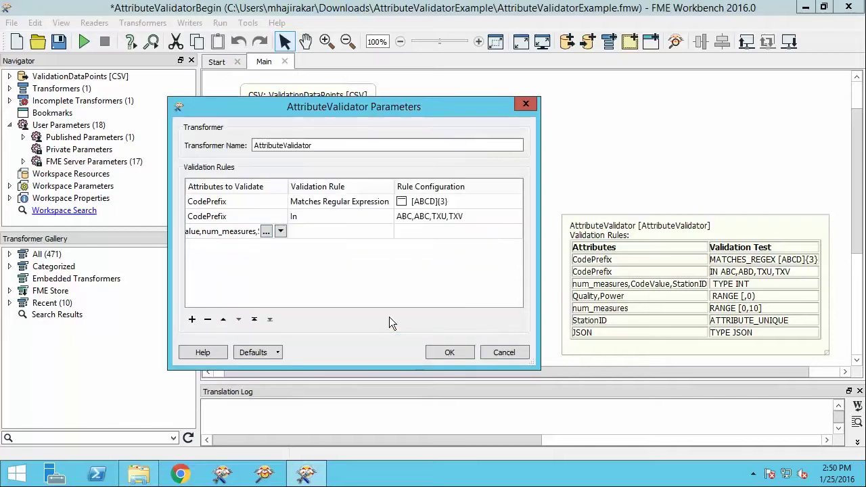
Set that rule to Type Integer and begin a fourth rule row.
left_click(386, 230)
left_click(383, 241)
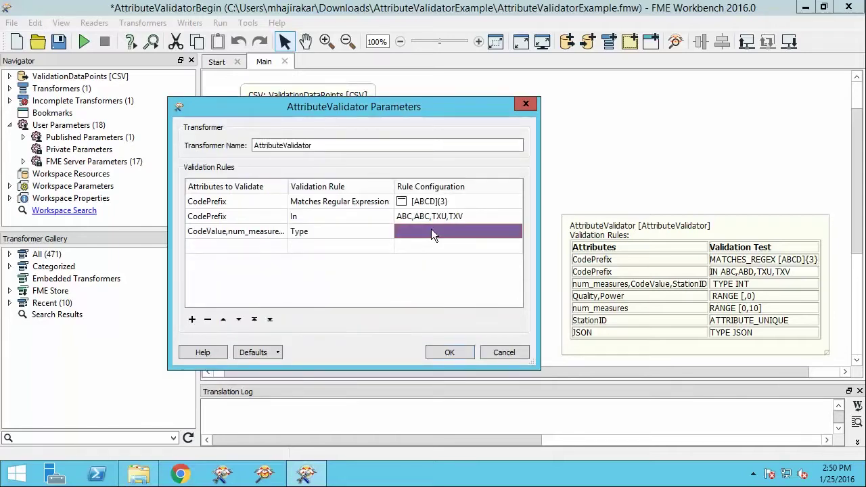
left_click(432, 232)
left_click(427, 263)
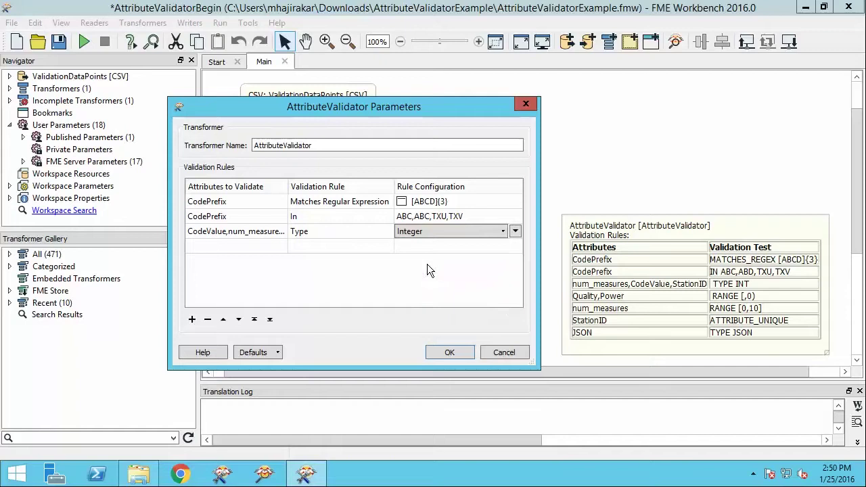
left_click(277, 245)
left_click(280, 246)
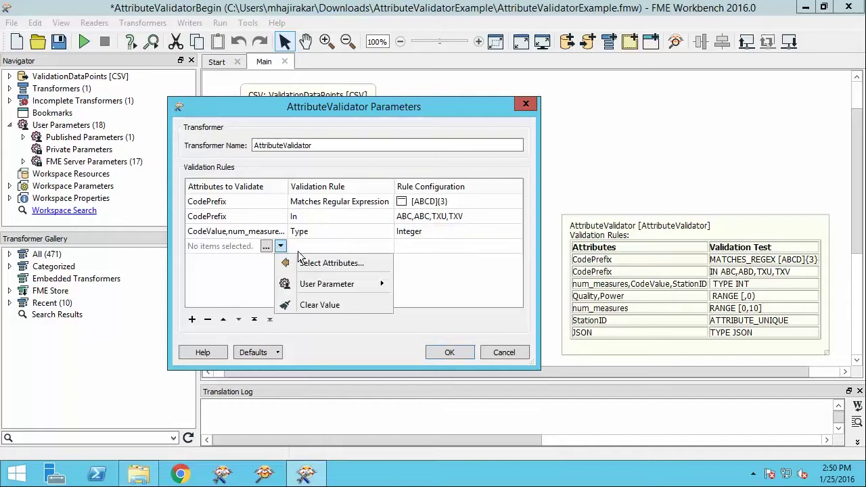
Make a Quality,Power rule requiring values in range [,0), below zero.
left_click(302, 264)
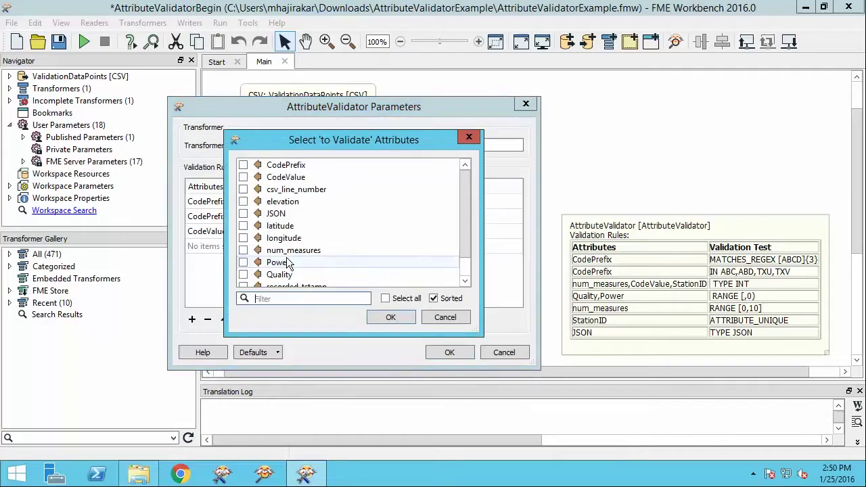
left_click(242, 261)
left_click(377, 317)
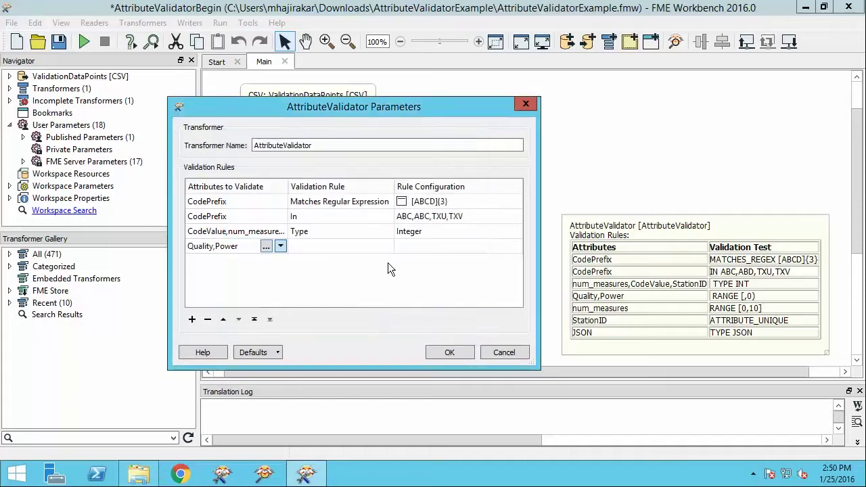
left_click(385, 245)
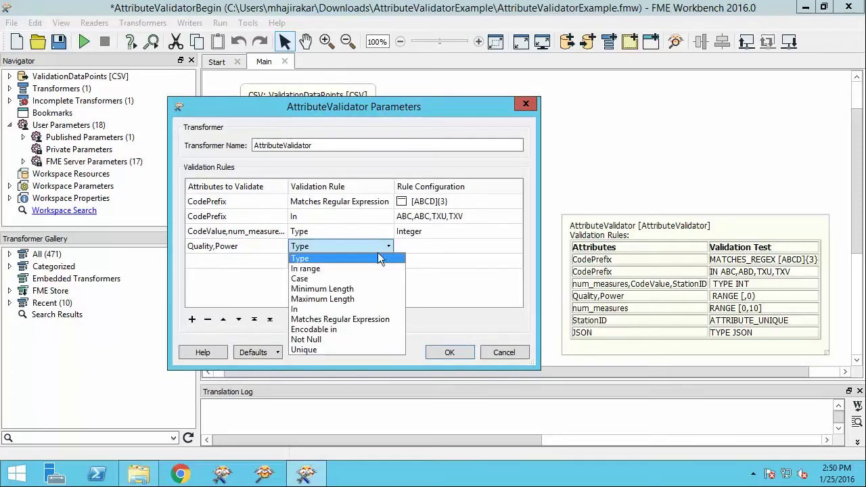
left_click(361, 270)
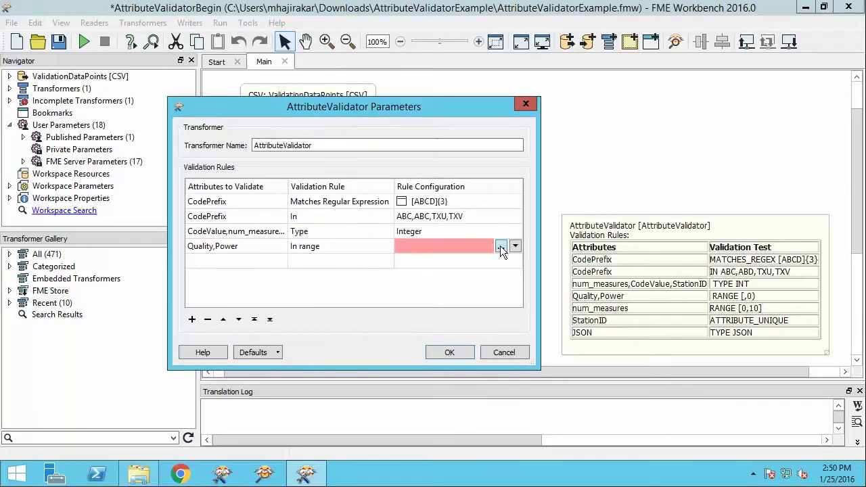
left_click(499, 245)
left_click(484, 227)
left_click(447, 245)
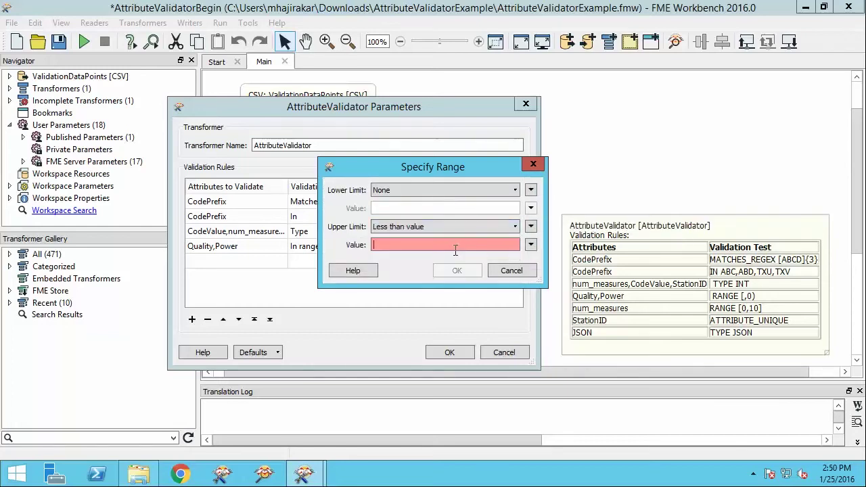
type("0")
left_click(457, 269)
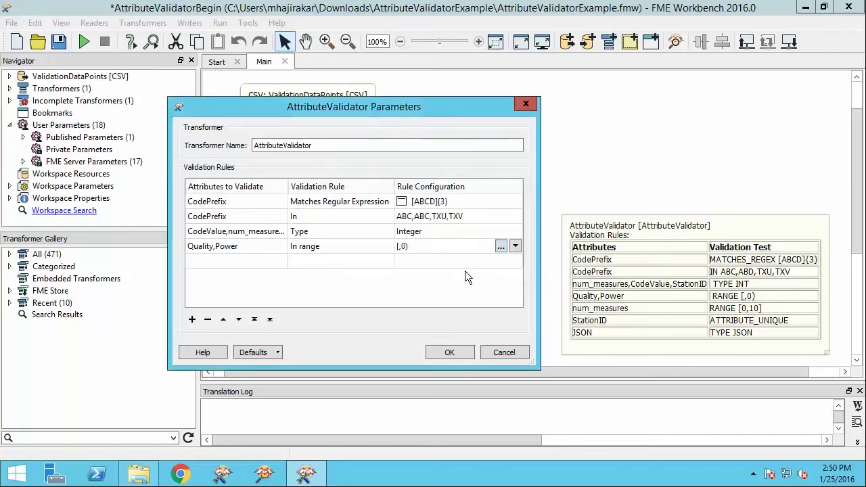
Add a num_measures rule with the In range rule type.
left_click(262, 264)
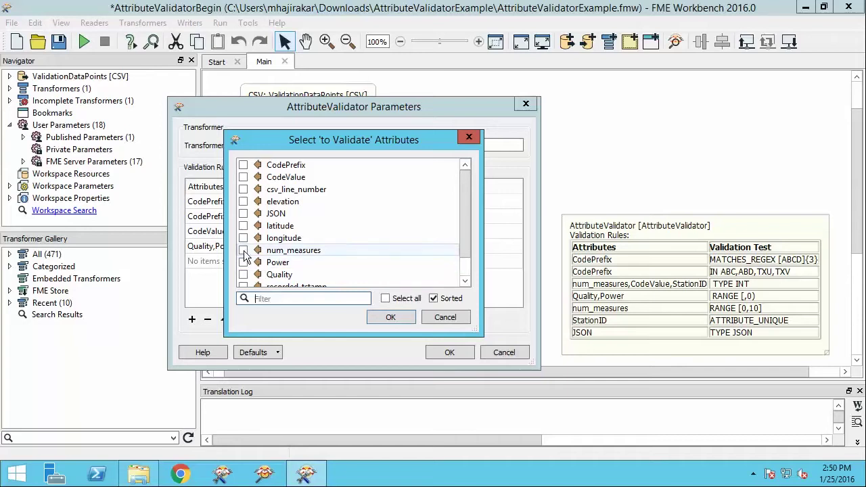
left_click(243, 250)
left_click(396, 315)
left_click(353, 257)
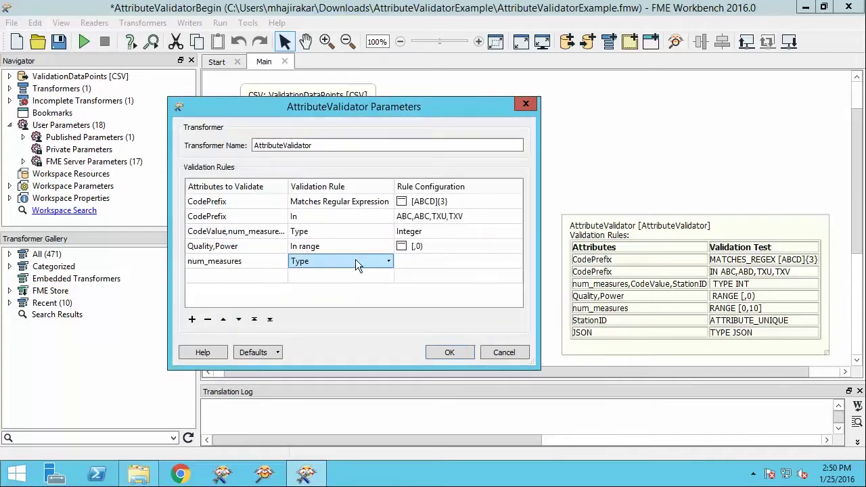
left_click(354, 283)
Set the num_measures range to 0 through 10, both limits inclusive.
left_click(416, 261)
left_click(502, 261)
left_click(435, 192)
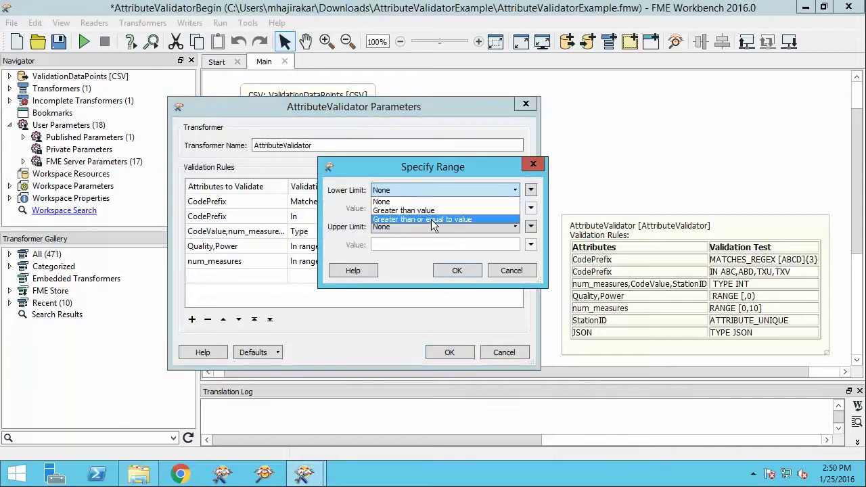
left_click(432, 218)
type("0")
left_click(432, 226)
left_click(419, 250)
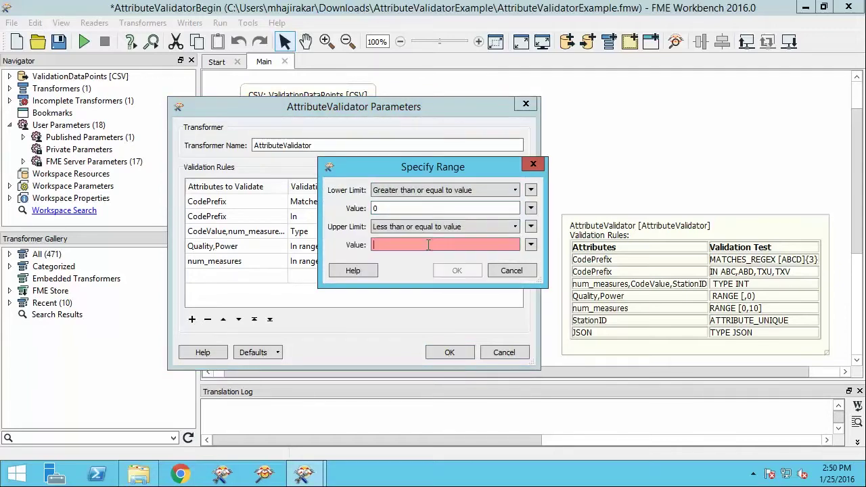
type("10")
left_click(450, 273)
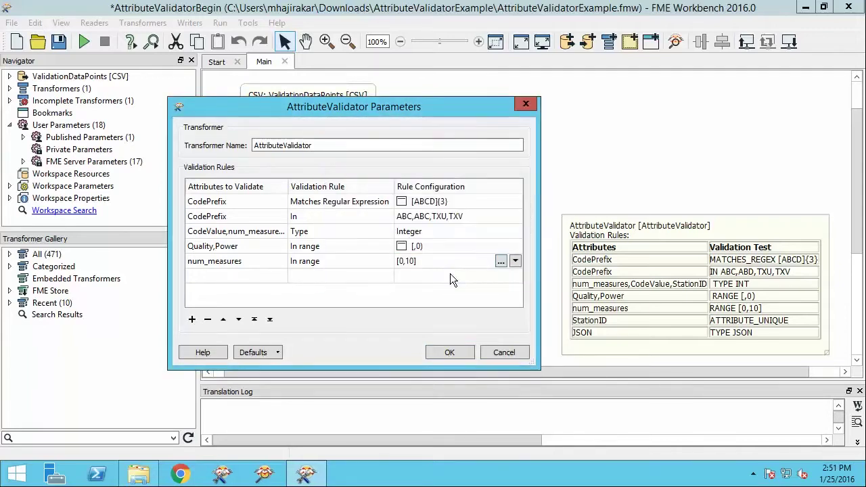
left_click(275, 283)
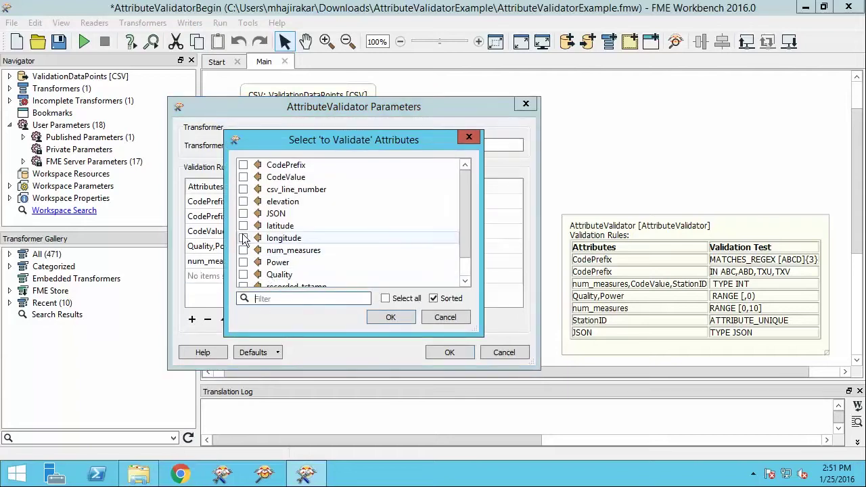
Add a StationID rule requiring Unique values.
left_click_drag(469, 196, 465, 244)
left_click(242, 274)
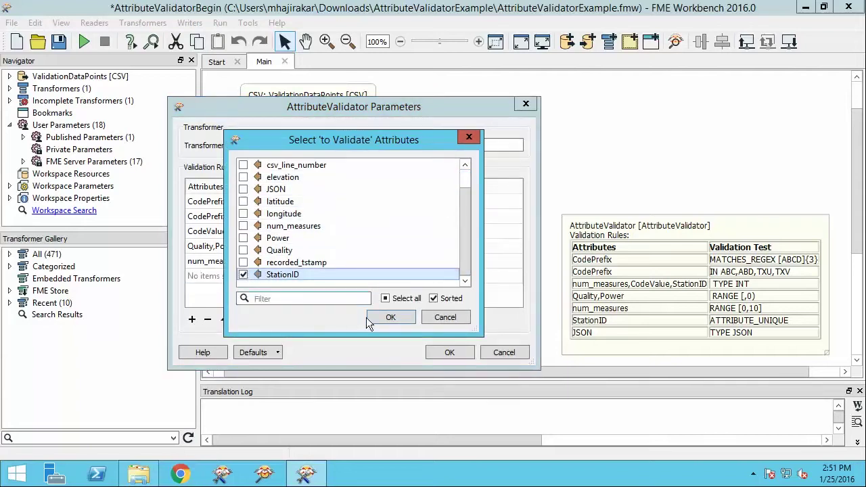
left_click(390, 317)
left_click(386, 280)
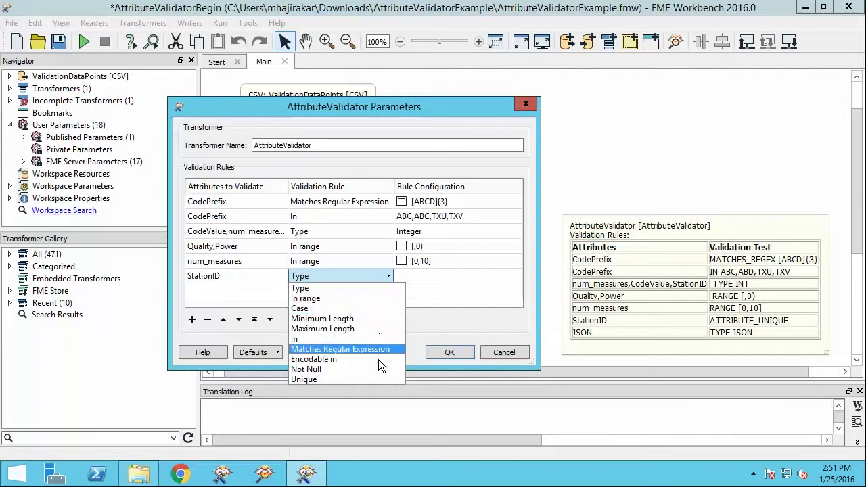
left_click(376, 379)
Add a JSON attribute rule using the Type rule type.
left_click(275, 291)
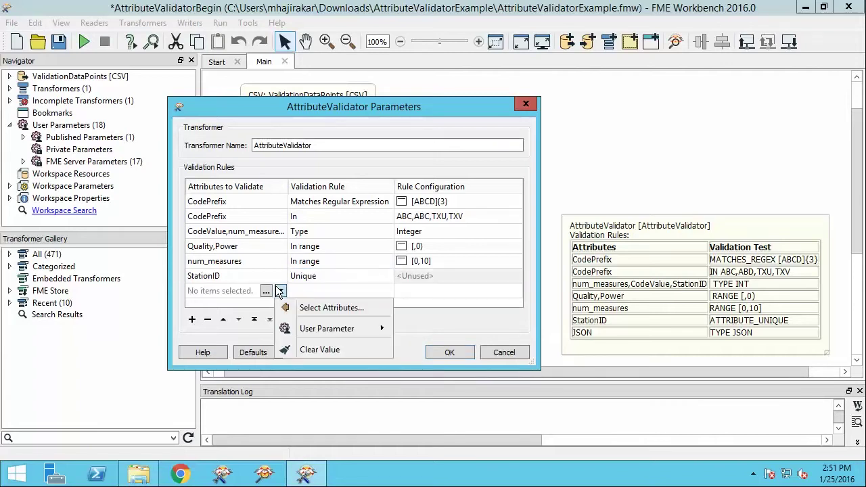
left_click(311, 305)
left_click(243, 213)
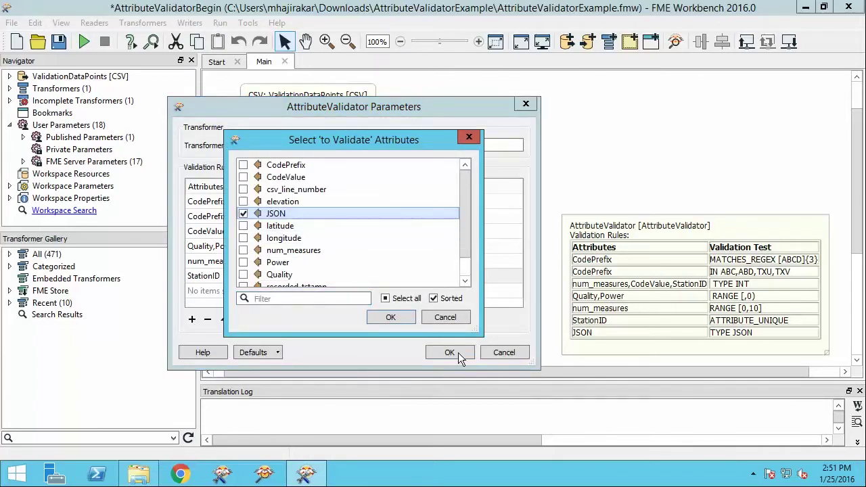
left_click(412, 319)
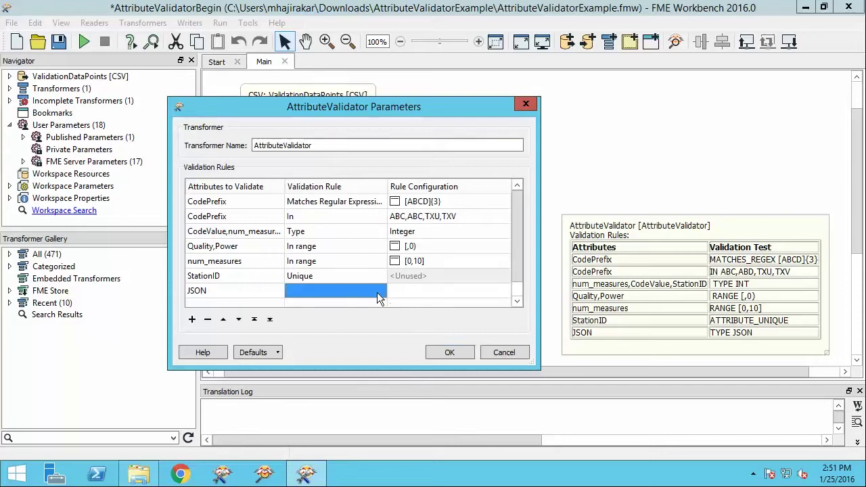
left_click(376, 292)
left_click(428, 288)
Set the JSON rule's type to JSON, save the rules, and run the workspace.
left_click(419, 372)
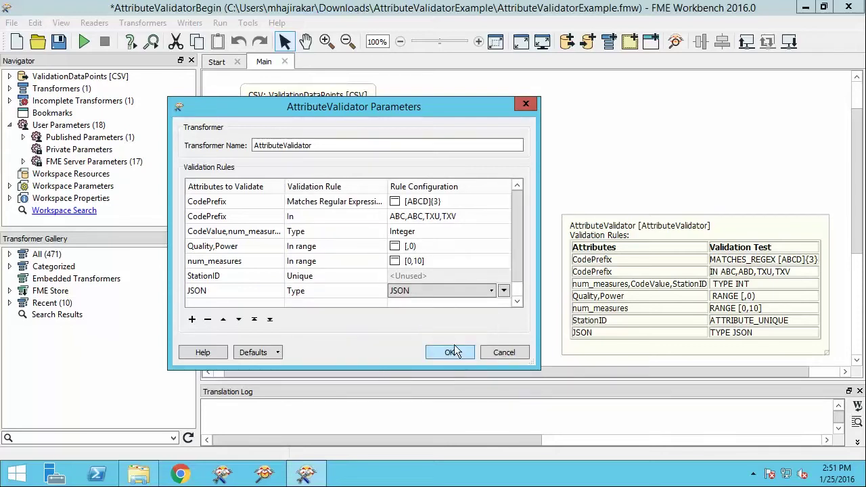
left_click(454, 350)
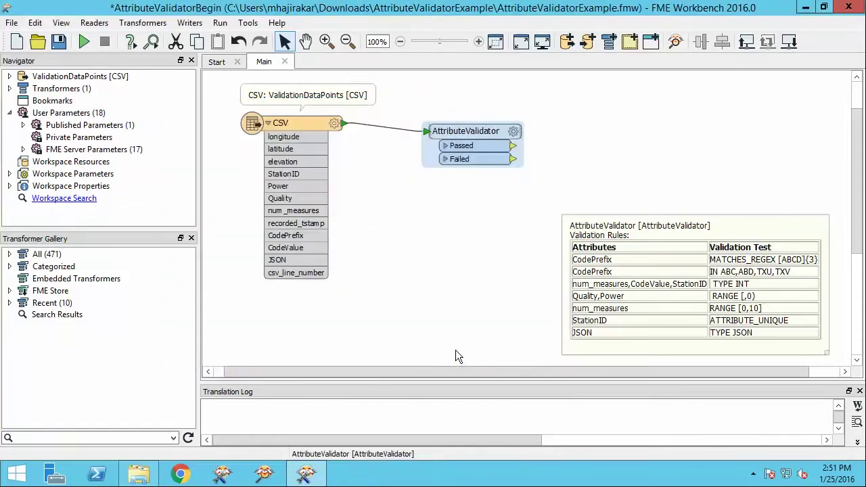
left_click(220, 24)
key("Escape")
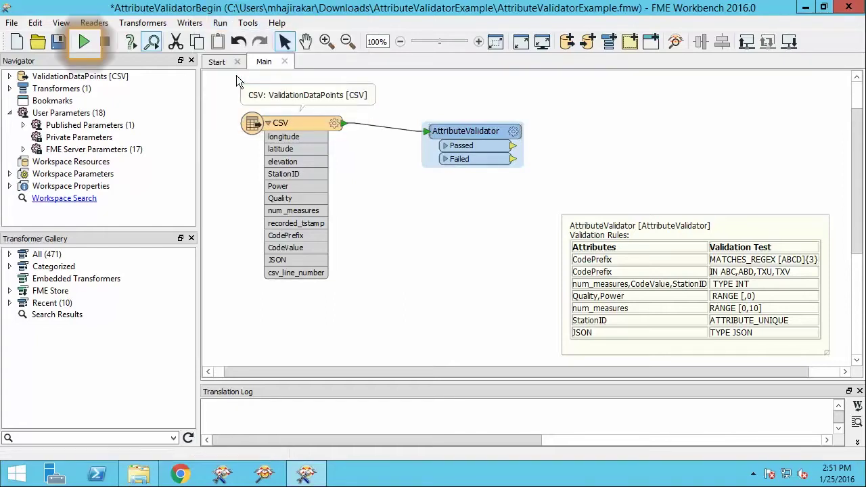
left_click(84, 42)
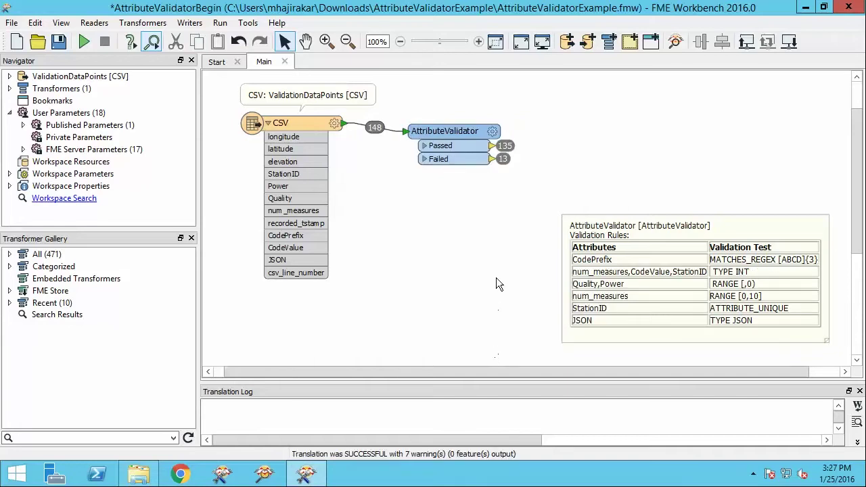
Attach an Inspector to the Failed port, rerun, and scroll to _fme_validation_message.
right_click(458, 160)
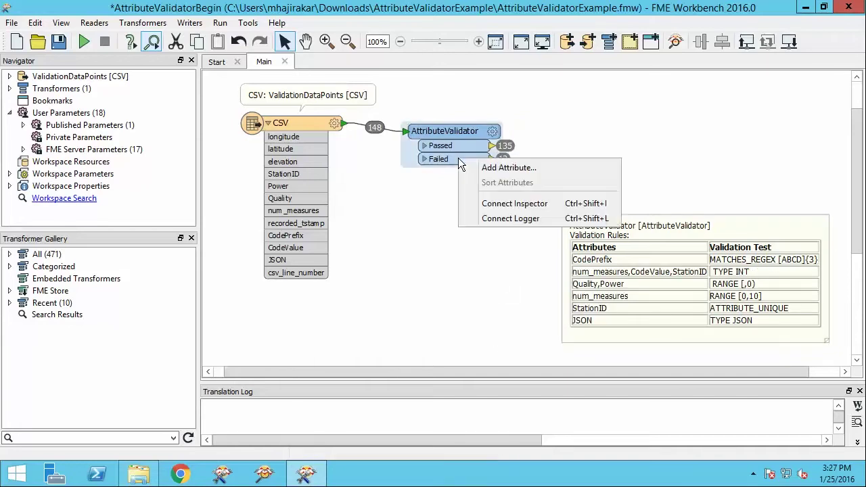
left_click(486, 201)
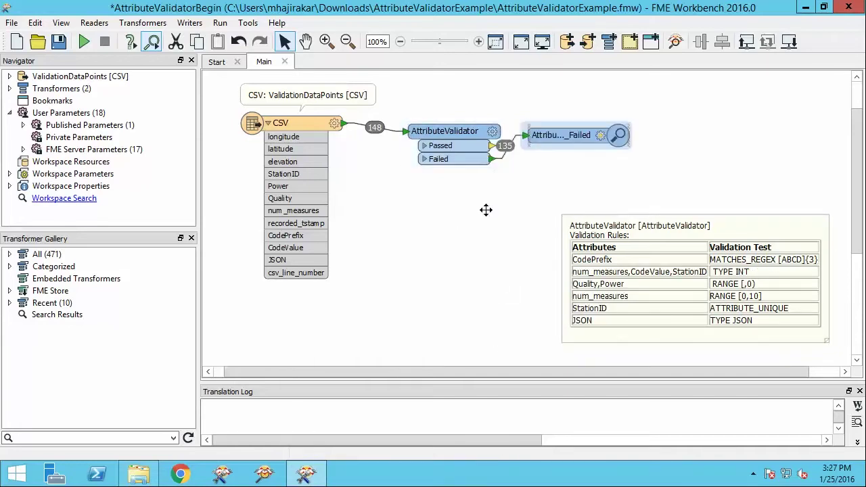
left_click(81, 48)
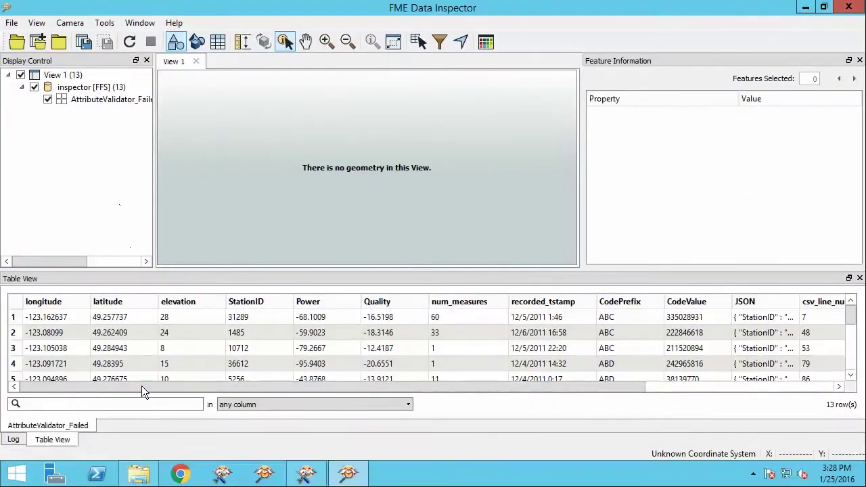
left_click_drag(142, 386, 486, 391)
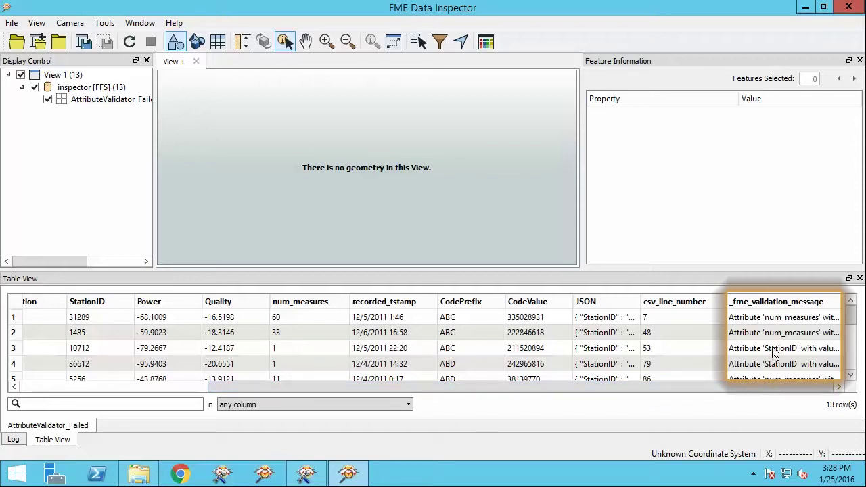
Inspect a failed feature's message list, then sort the 13 failures by _fme_validation_message.
left_click(774, 349)
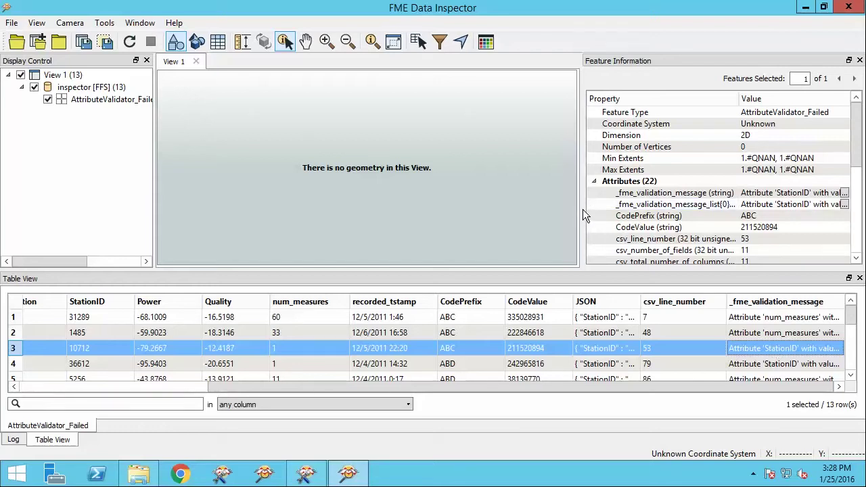
left_click_drag(580, 209, 310, 208)
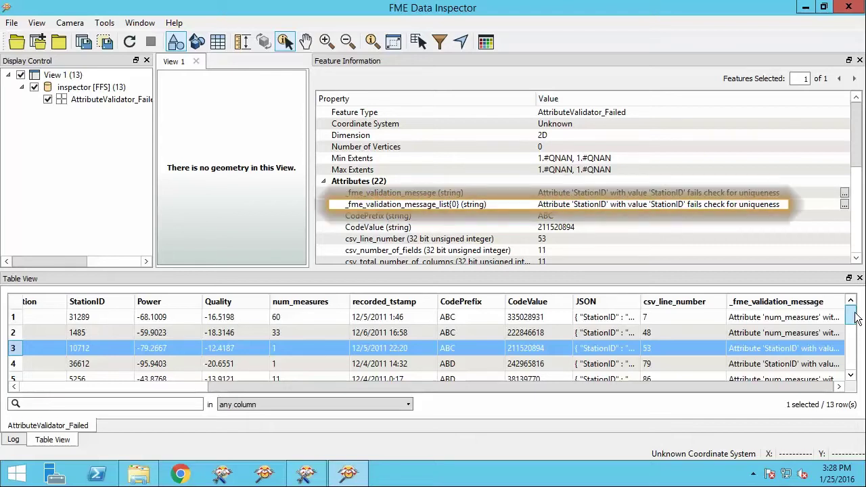
left_click(819, 301)
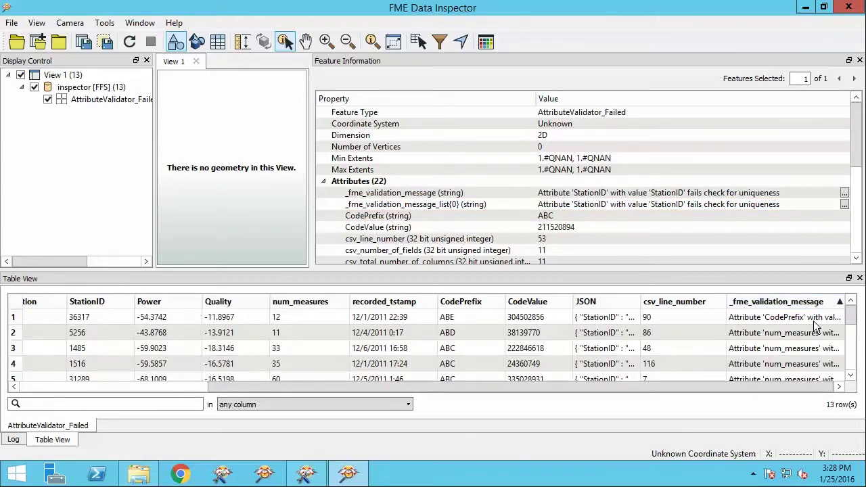
left_click(816, 318)
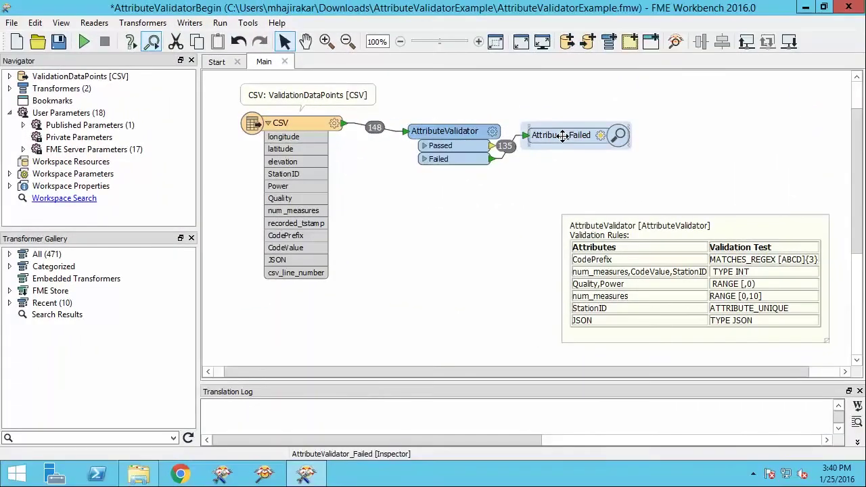
Replace the Failed-port inspector with a ListExploder on _fme_validation_message_list{}.
key("Delete")
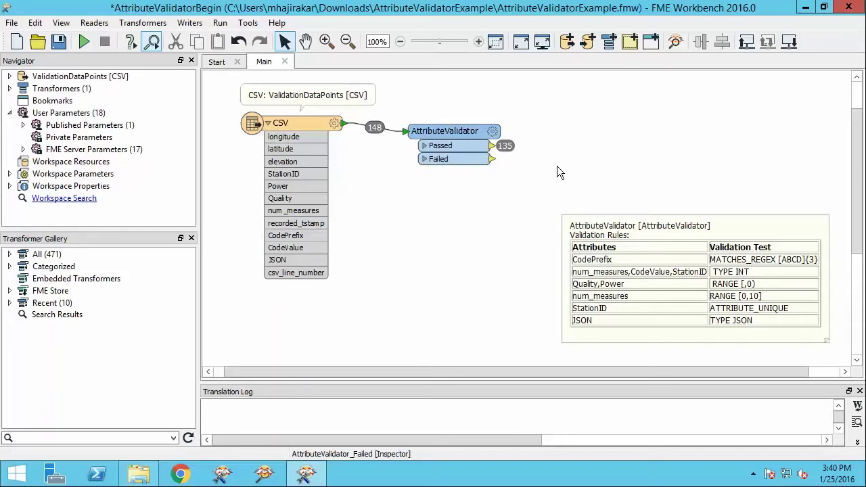
type("listexp")
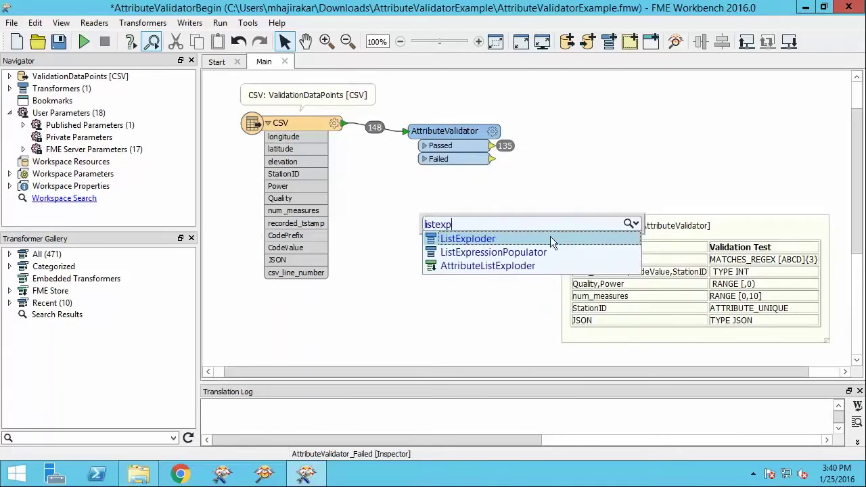
left_click(551, 239)
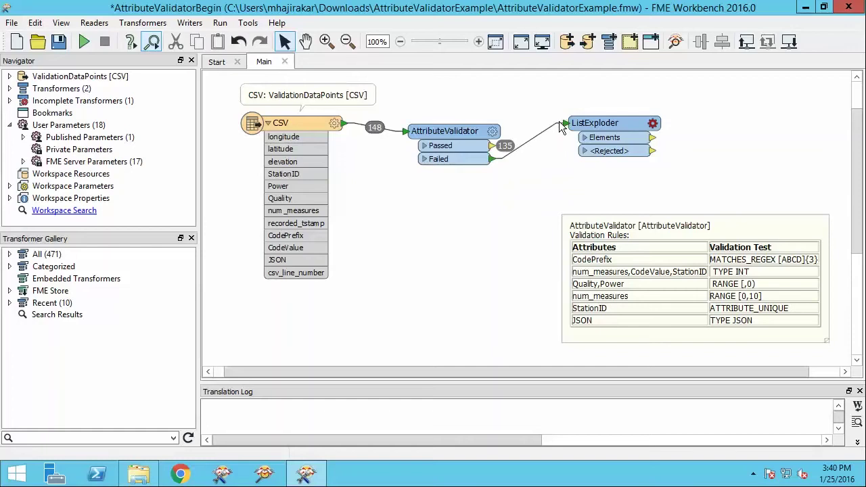
left_click(528, 201)
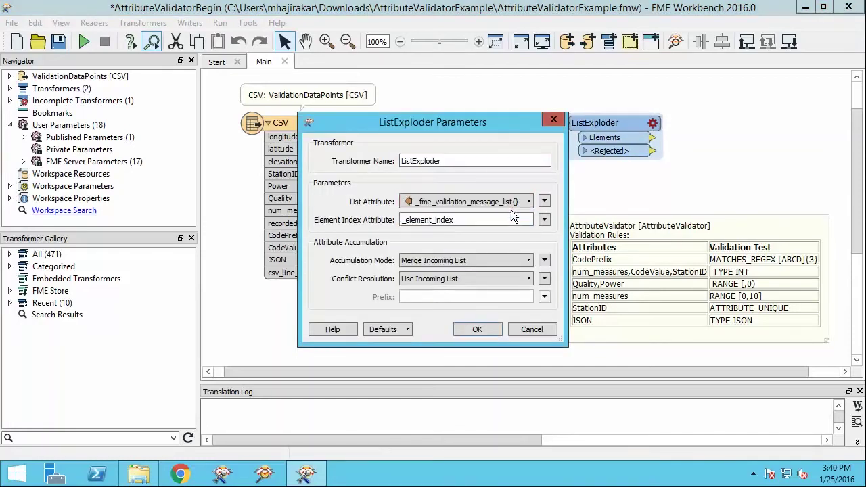
left_click(477, 329)
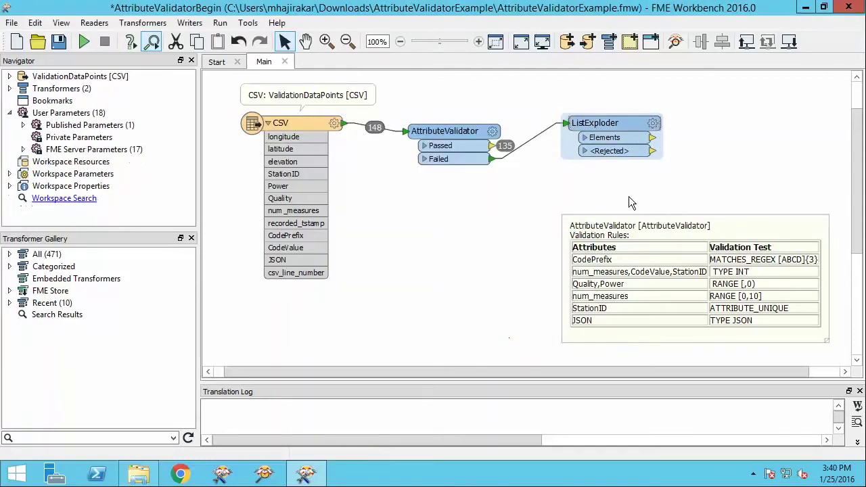
Run With Full Inspection and check the 14 exploded elements.
left_click(220, 22)
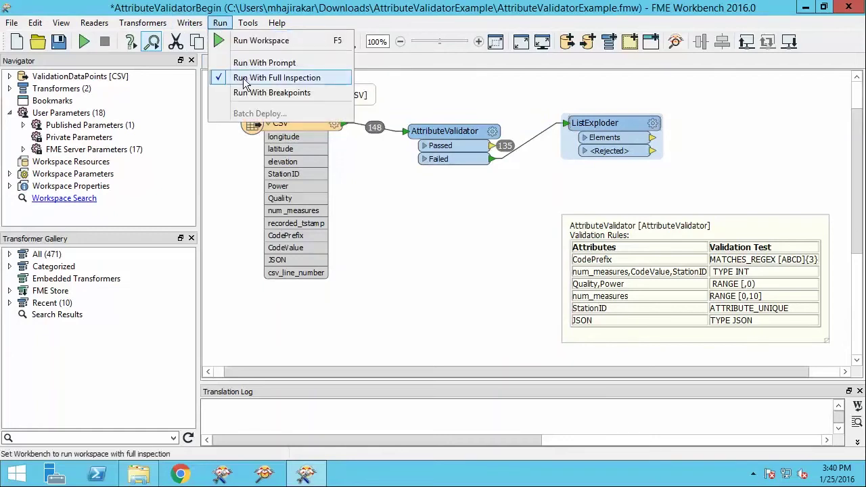
left_click(84, 41)
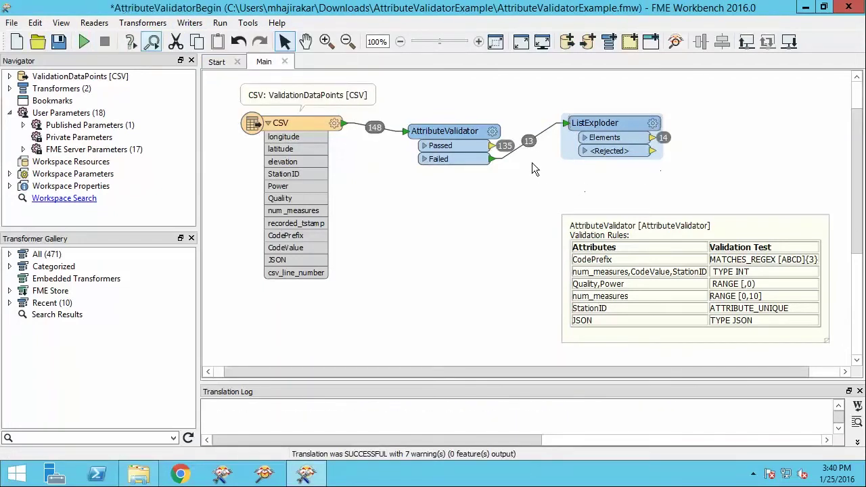
double_click(662, 141)
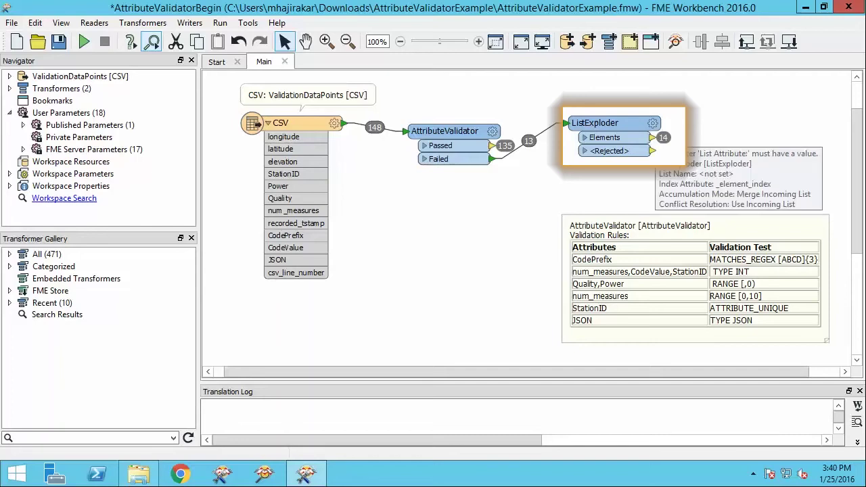
left_click(768, 144)
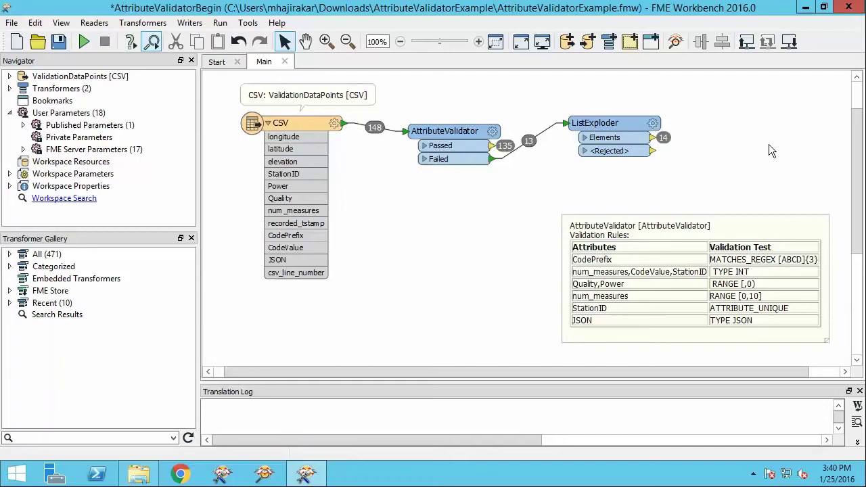
Add an AttributeManager renaming the list to validationMessage and _element_index to messageNumber, dropping _fme_validation_message.
type("attri")
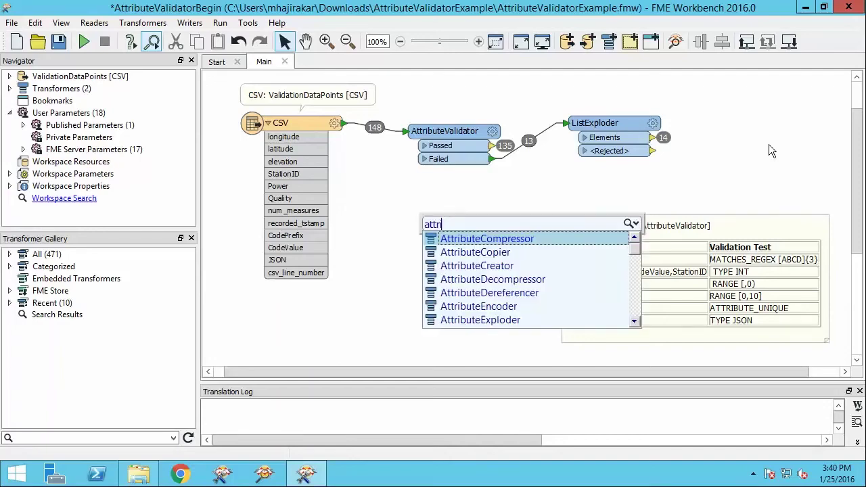
type("butemanager")
key("Return")
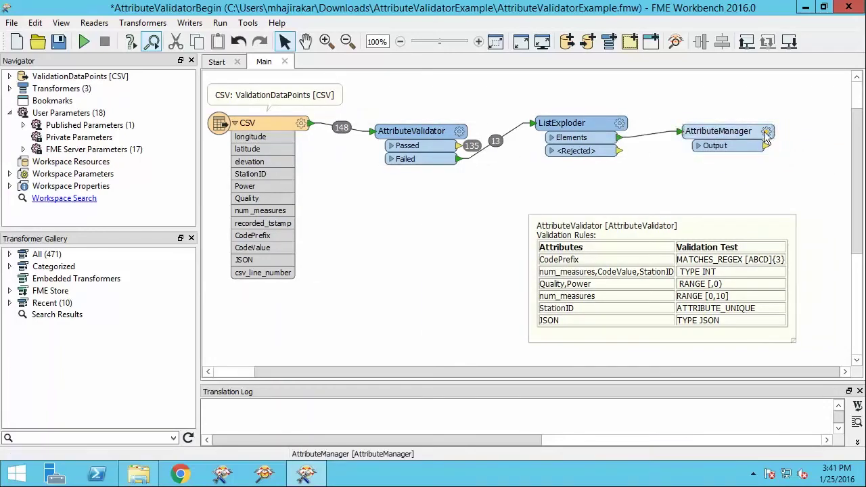
double_click(716, 131)
scroll(659, 264, "down", 2)
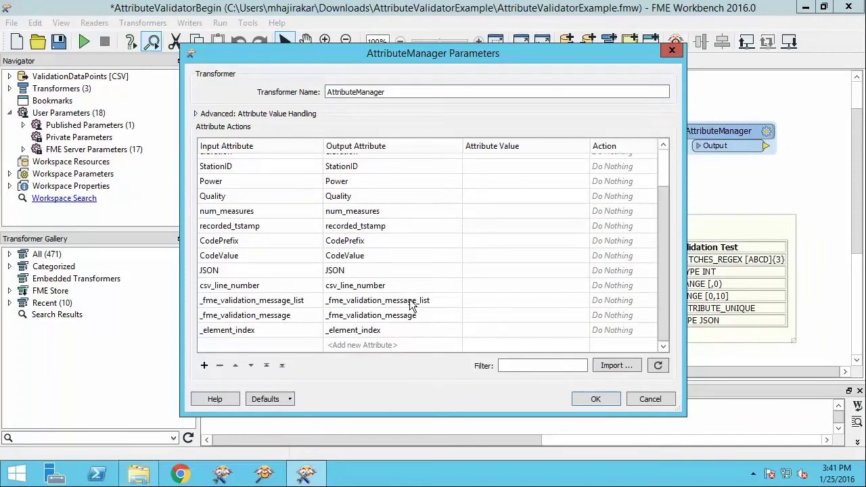
double_click(412, 305)
type("validationMes")
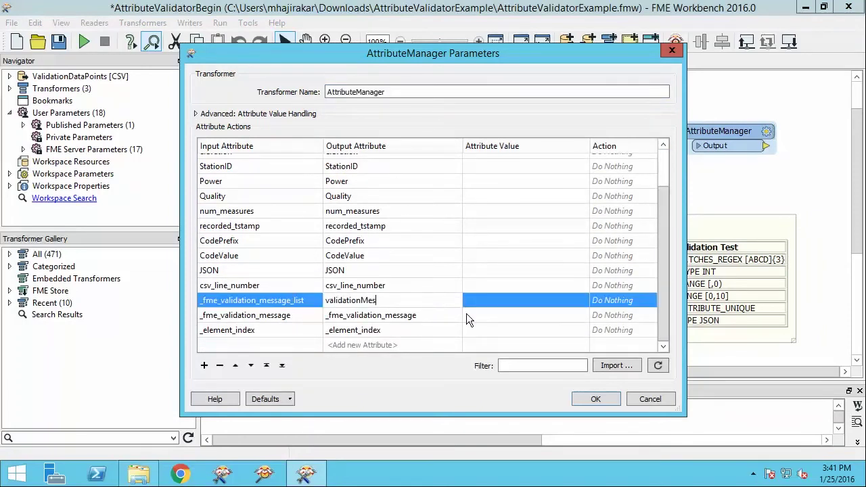
type("sage")
left_click(418, 315)
key("Delete")
left_click(414, 330)
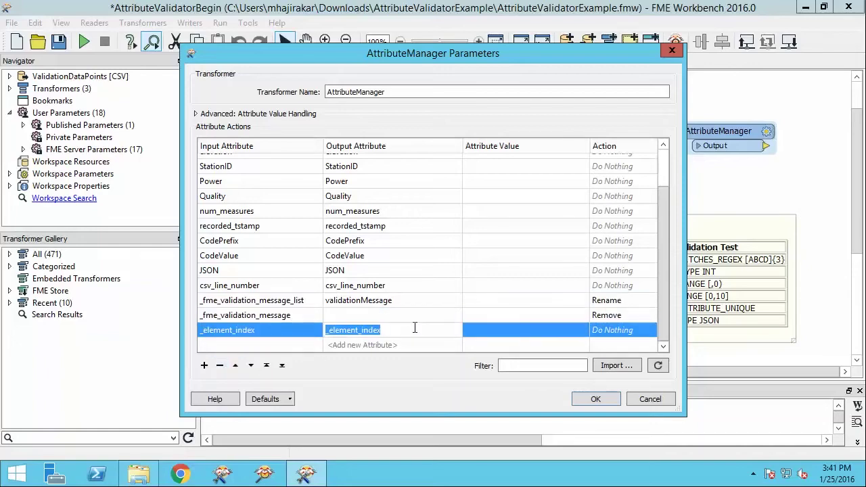
type("messageNumber")
left_click(588, 398)
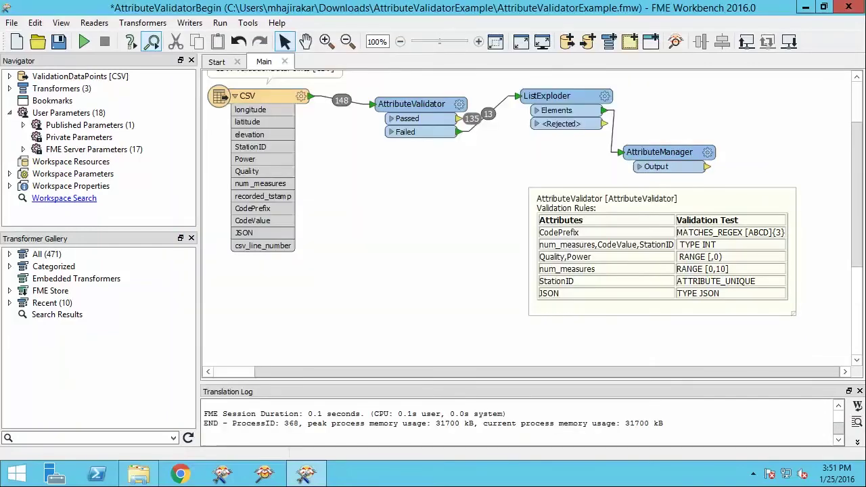
Add a CSV writer targeting C:\Output and connect the AttributeManager output to it.
left_click(190, 22)
left_click(211, 38)
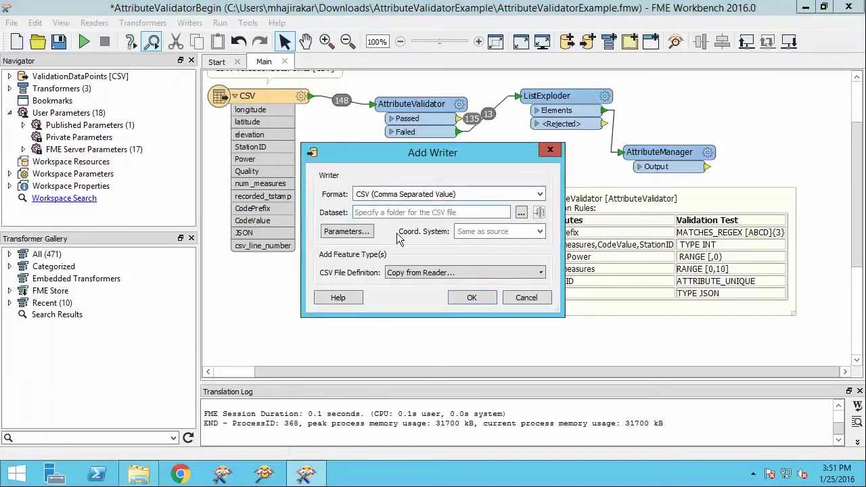
left_click(521, 212)
left_click(281, 343)
left_click(369, 272)
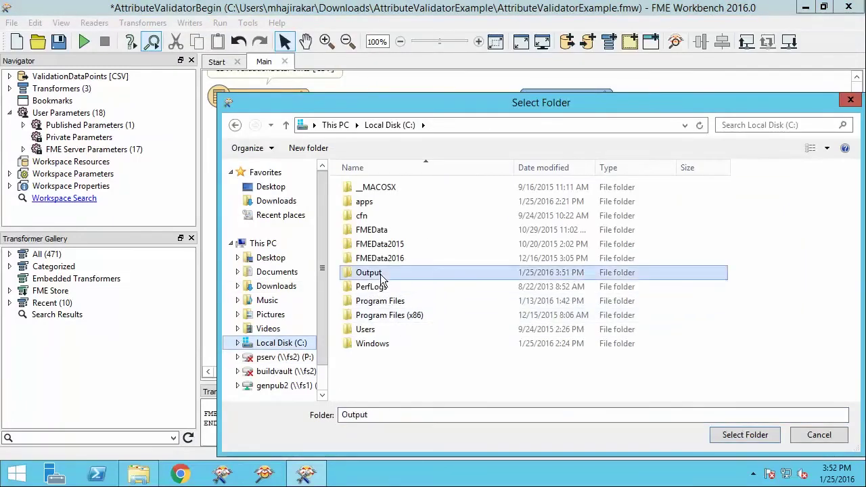
left_click(744, 434)
left_click(471, 298)
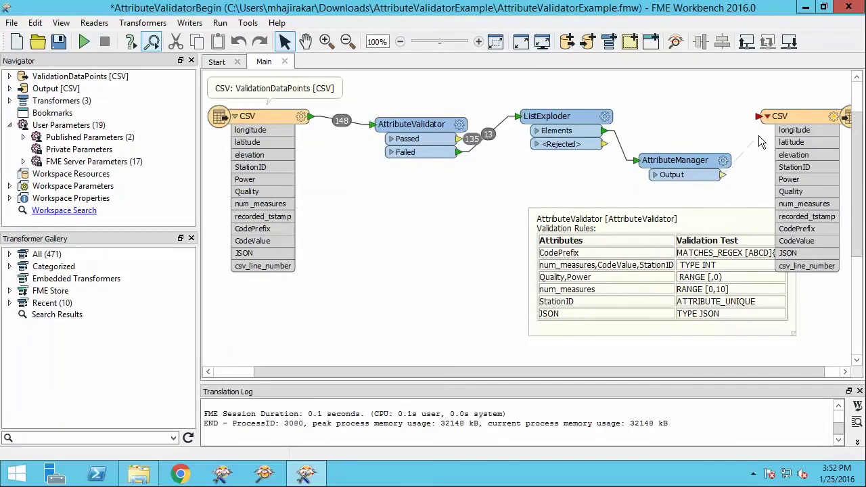
left_click_drag(723, 174, 761, 117)
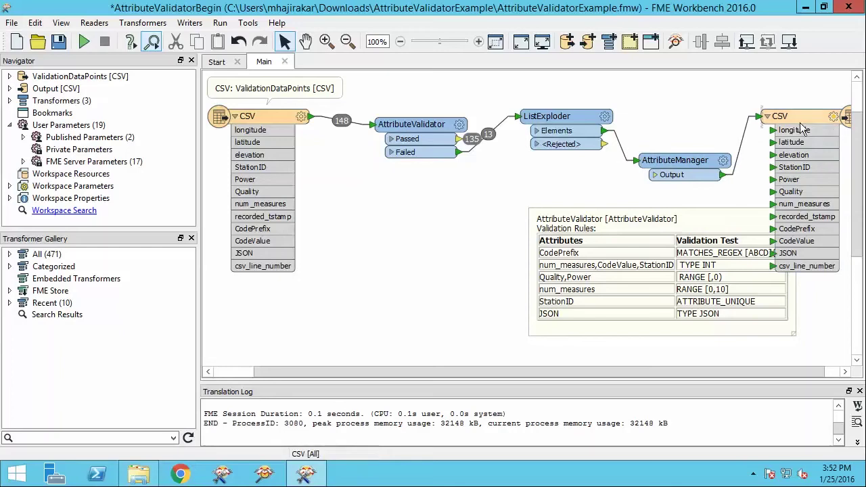
Set the CSV writer's User Attributes to Automatic.
left_click(832, 119)
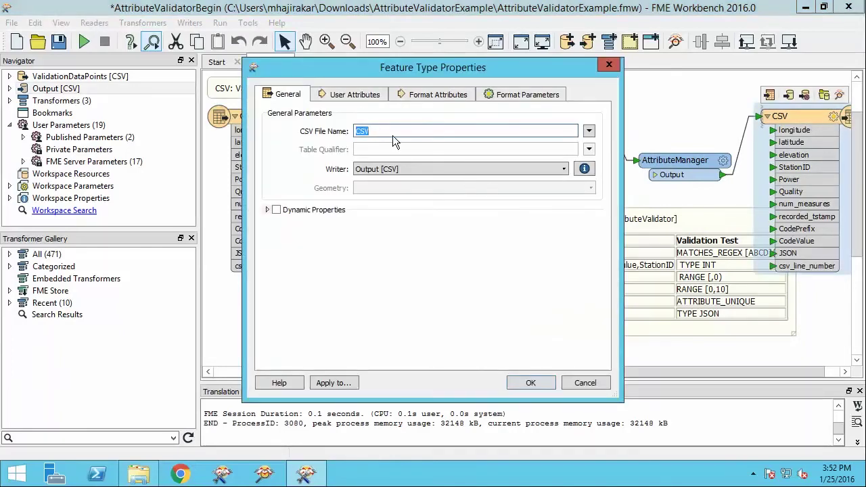
left_click(354, 94)
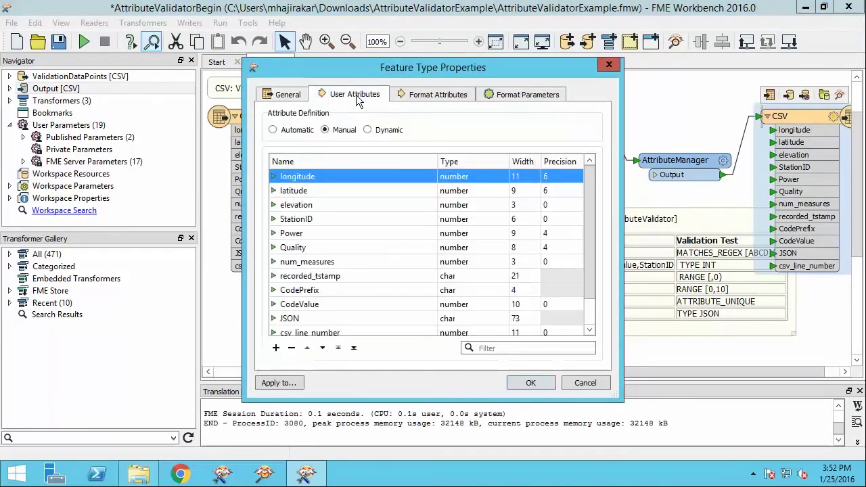
left_click(286, 132)
left_click(532, 382)
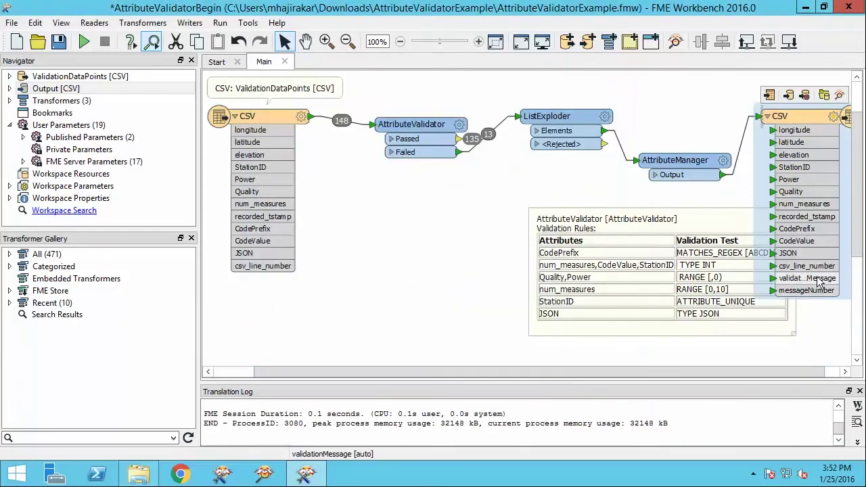
Rename the writer feature type to ValidationReport and run the workspace.
left_click(833, 117)
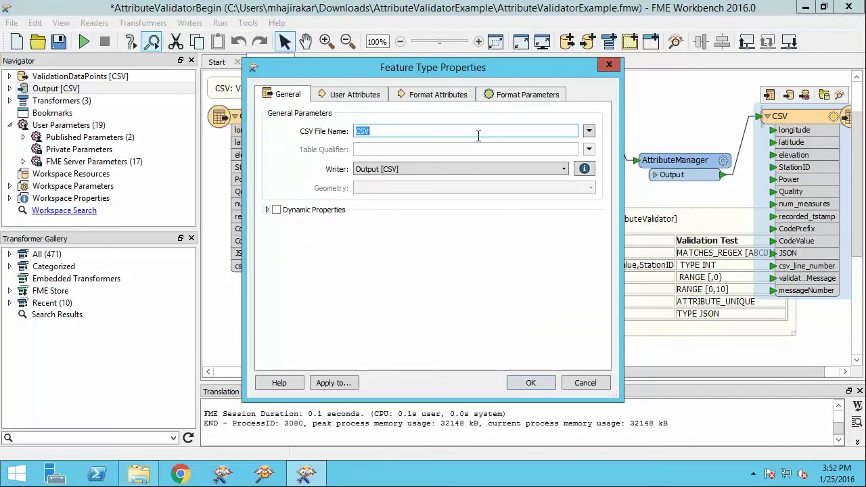
type("Valida")
type("tionReport")
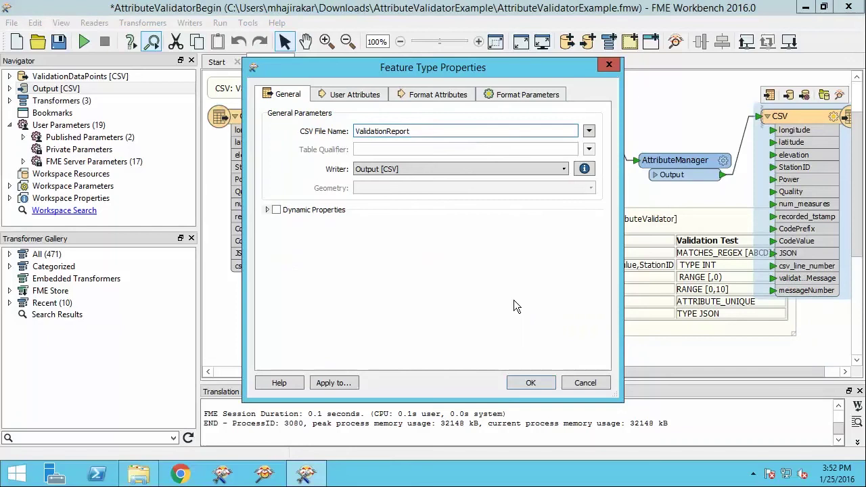
left_click(531, 383)
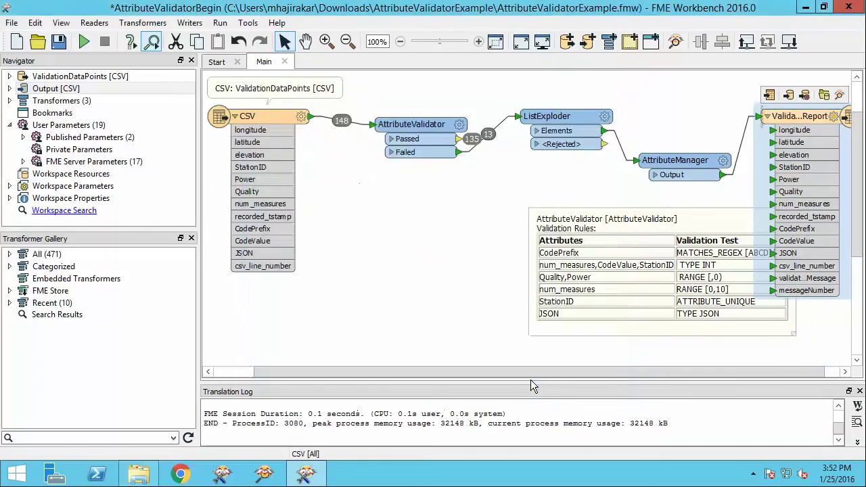
left_click(88, 42)
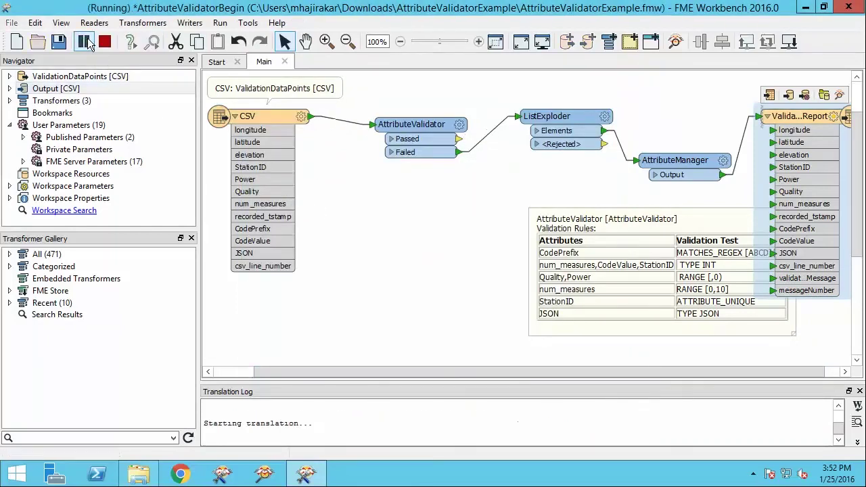